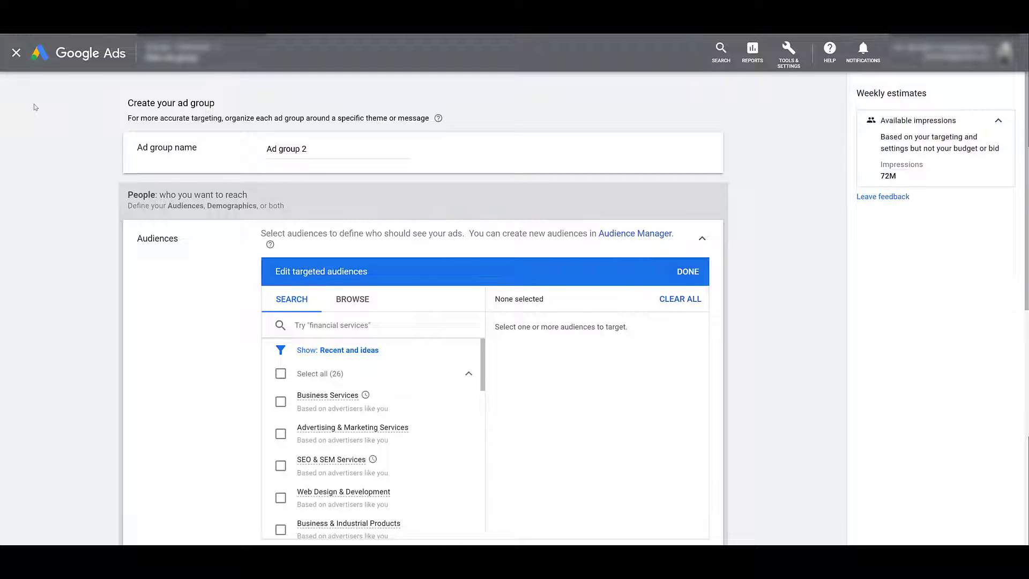
- Choose Placements under Content targeting to open the empty targeted placements editor
{"action": "scroll", "coordinate": [35, 107], "scroll_direction": "down", "scroll_amount": 8}
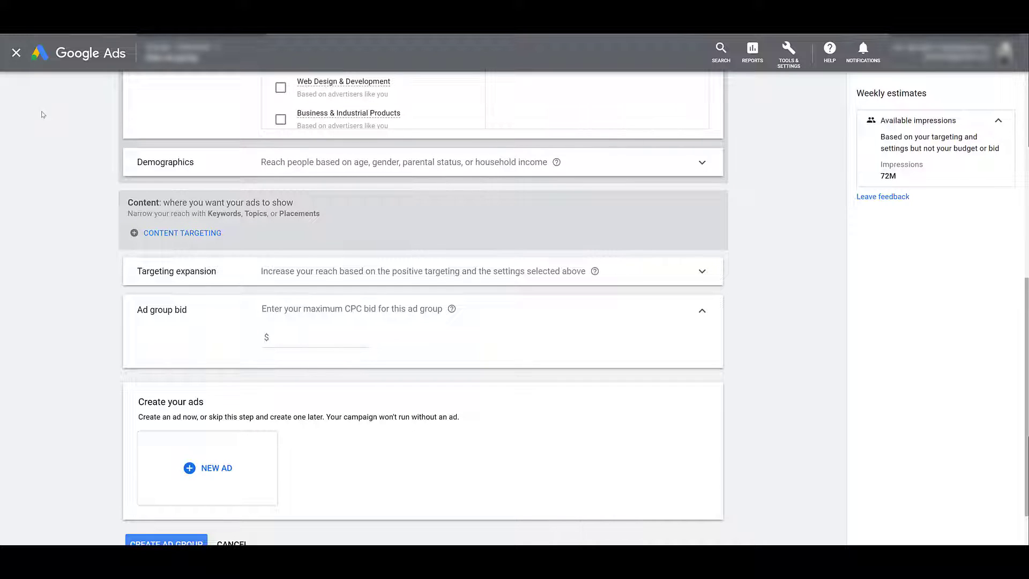
{"action": "left_click", "coordinate": [169, 240]}
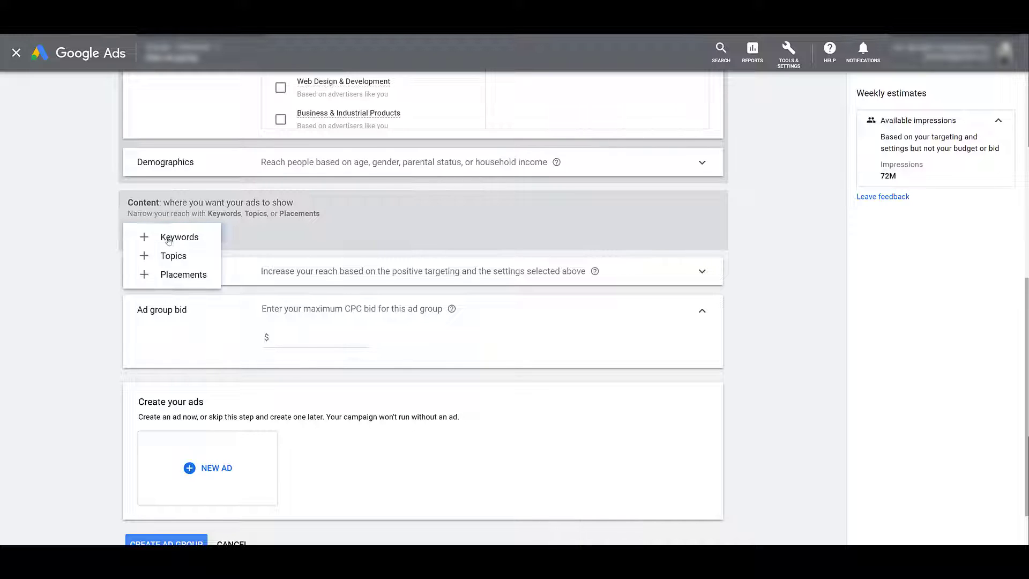
{"action": "left_click", "coordinate": [180, 274]}
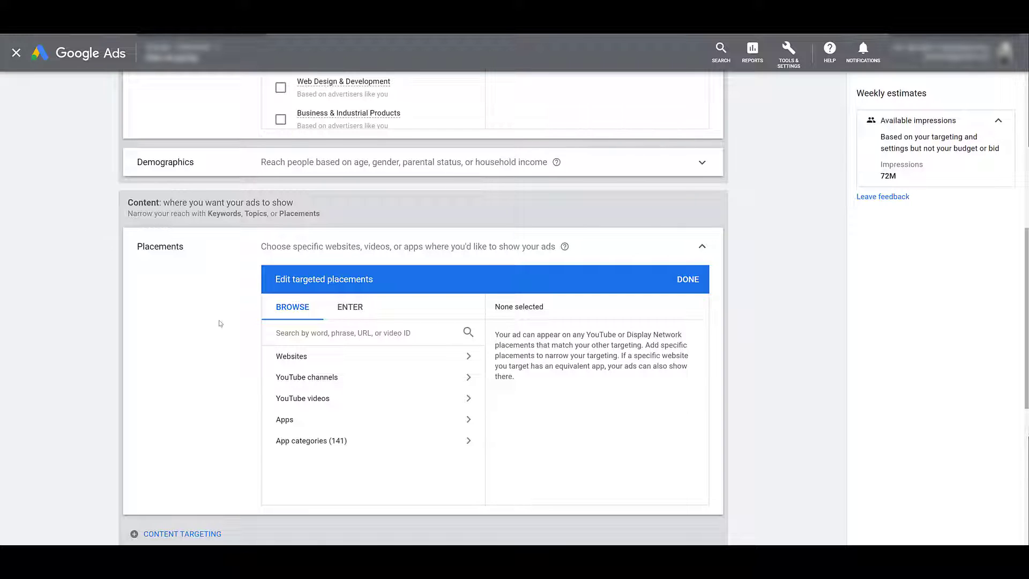
- Search placements for 'gardening' and target gardeningknowhow.com from the Websites results
{"action": "left_click", "coordinate": [286, 333]}
{"action": "type", "text": "gardening"}
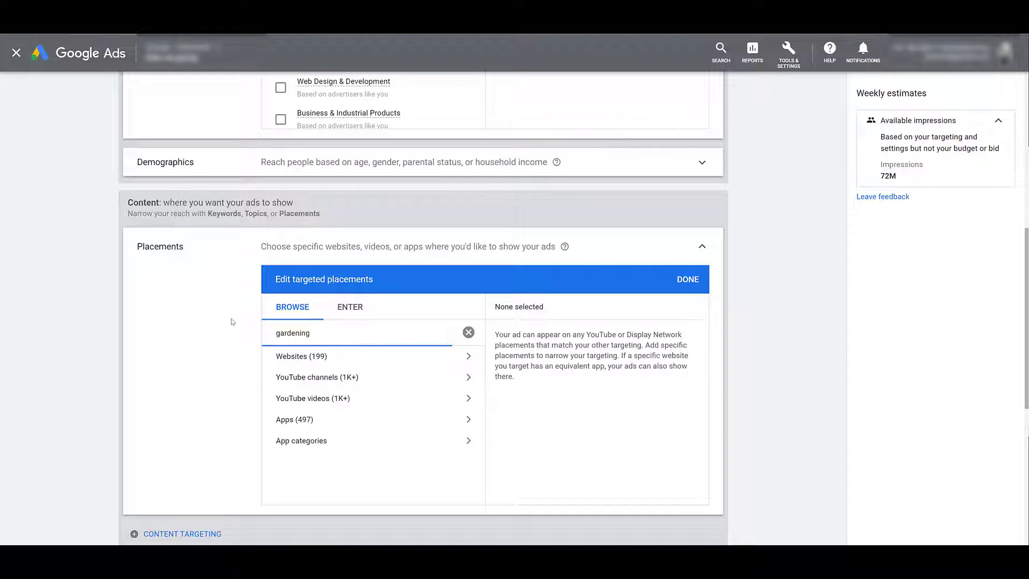
{"action": "left_click", "coordinate": [430, 358]}
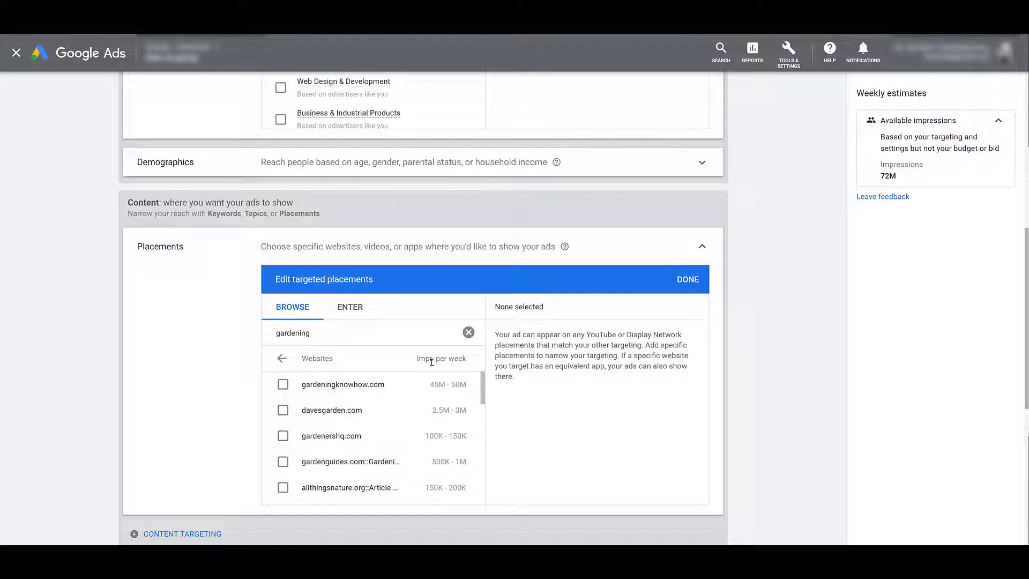
{"action": "left_click_drag", "start_coordinate": [385, 384], "coordinate": [304, 392]}
{"action": "left_click", "coordinate": [304, 392]}
{"action": "right_click", "coordinate": [317, 387]}
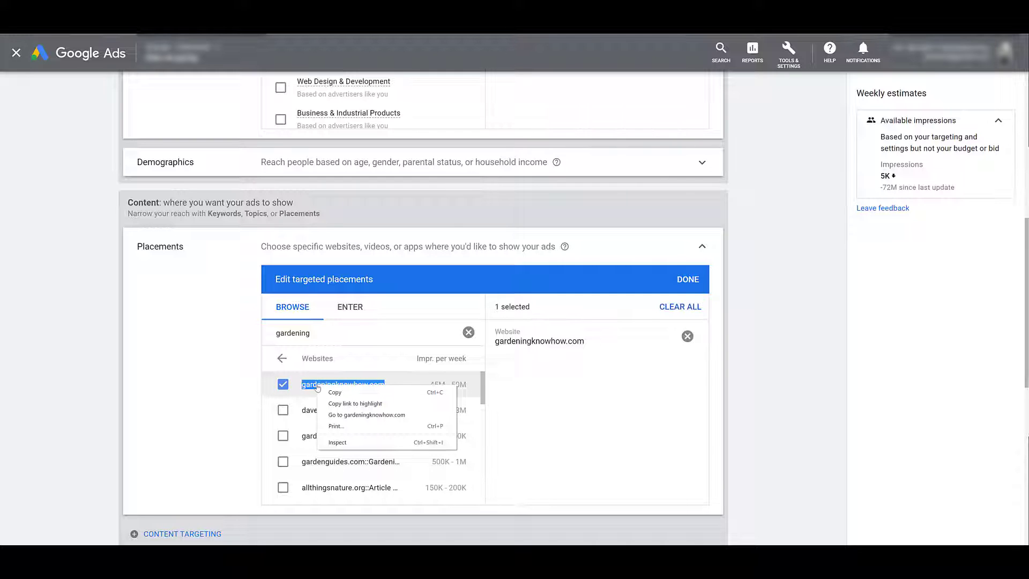
{"action": "left_click", "coordinate": [365, 415]}
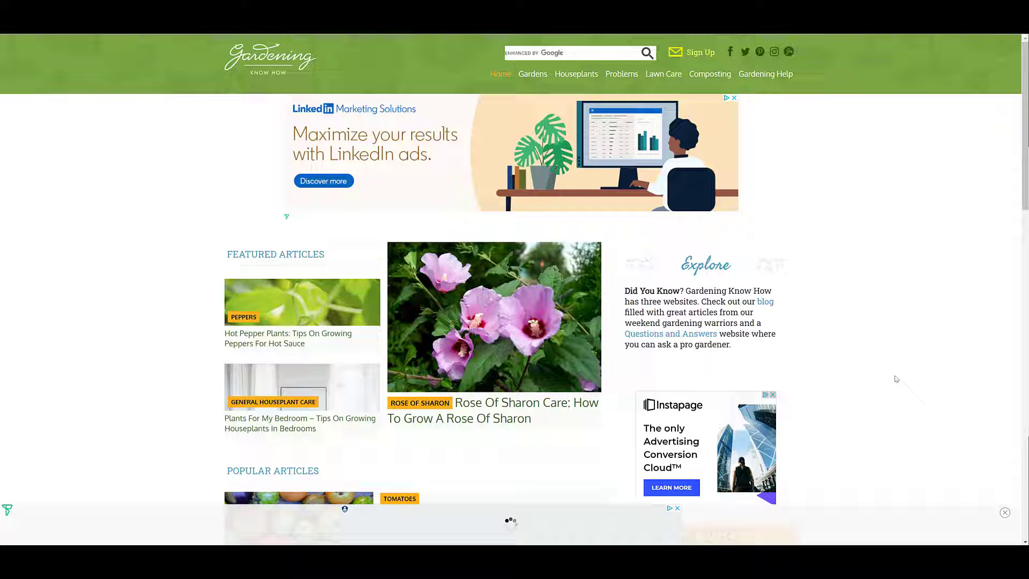
{"action": "scroll", "coordinate": [895, 379], "scroll_direction": "down", "scroll_amount": 3}
{"action": "scroll", "coordinate": [895, 379], "scroll_direction": "down", "scroll_amount": 8}
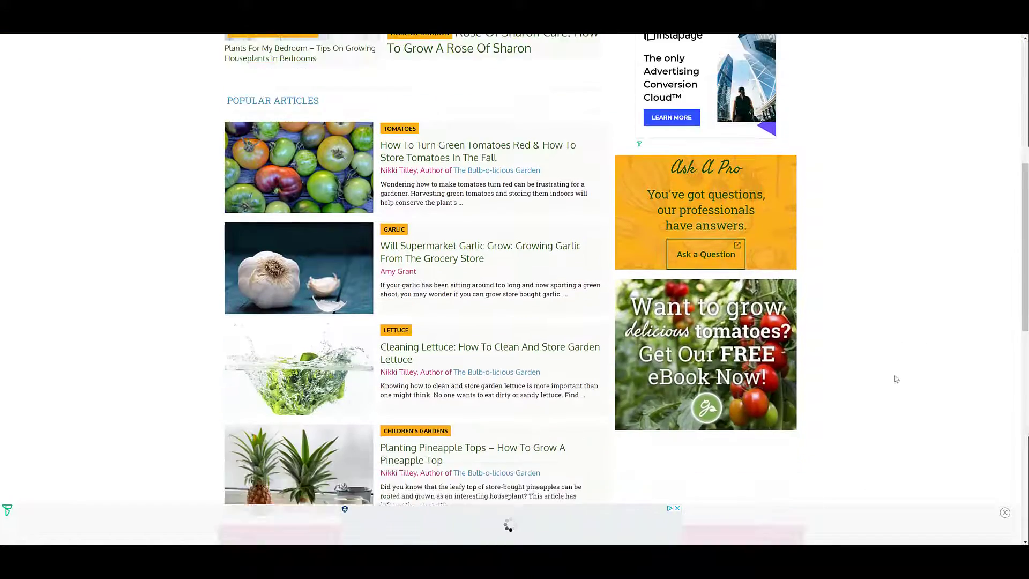
{"action": "scroll", "coordinate": [895, 379], "scroll_direction": "up", "scroll_amount": 9}
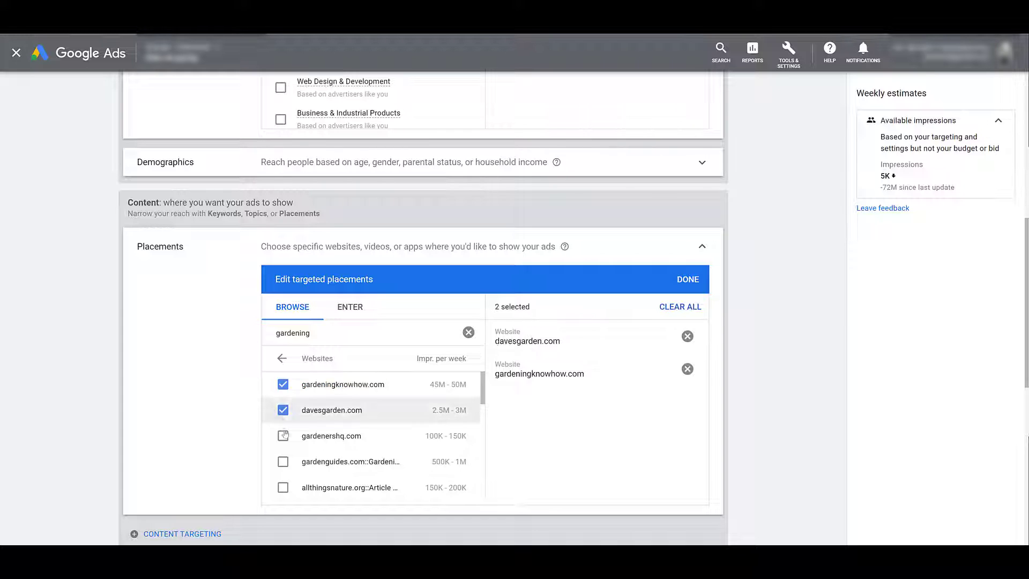
- Target davesgarden.com, gardenershq.com, dengarden.com, gardenbetty.com and growinginthegarden.com as placements
{"action": "left_click", "coordinate": [283, 411]}
{"action": "left_click", "coordinate": [283, 435]}
{"action": "scroll", "coordinate": [283, 435], "scroll_direction": "down", "scroll_amount": 1}
{"action": "left_click", "coordinate": [283, 461]}
{"action": "scroll", "coordinate": [283, 493], "scroll_direction": "up", "scroll_amount": 1}
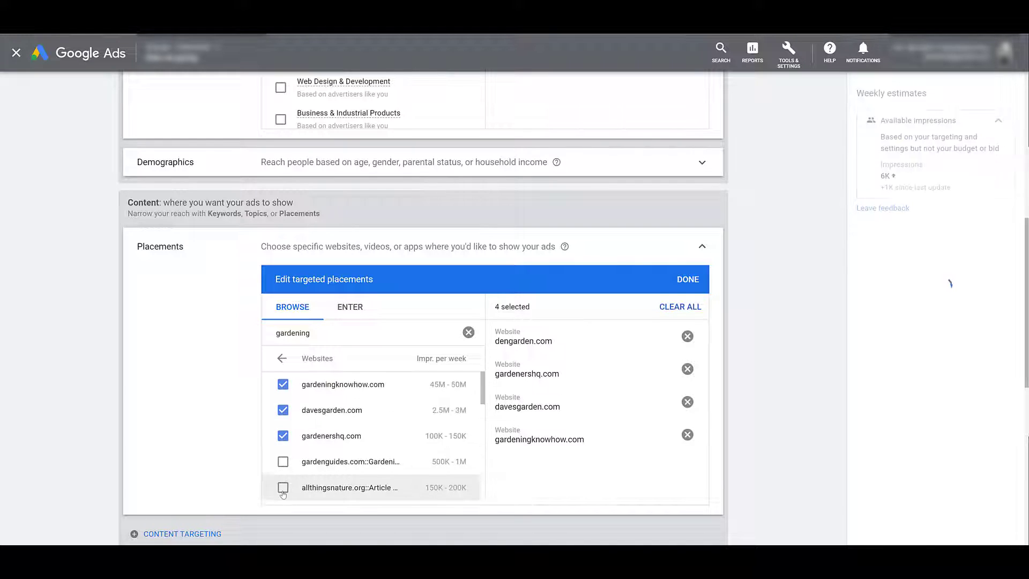
{"action": "scroll", "coordinate": [283, 493], "scroll_direction": "down", "scroll_amount": 2}
{"action": "left_click", "coordinate": [283, 445]}
{"action": "left_click", "coordinate": [283, 470]}
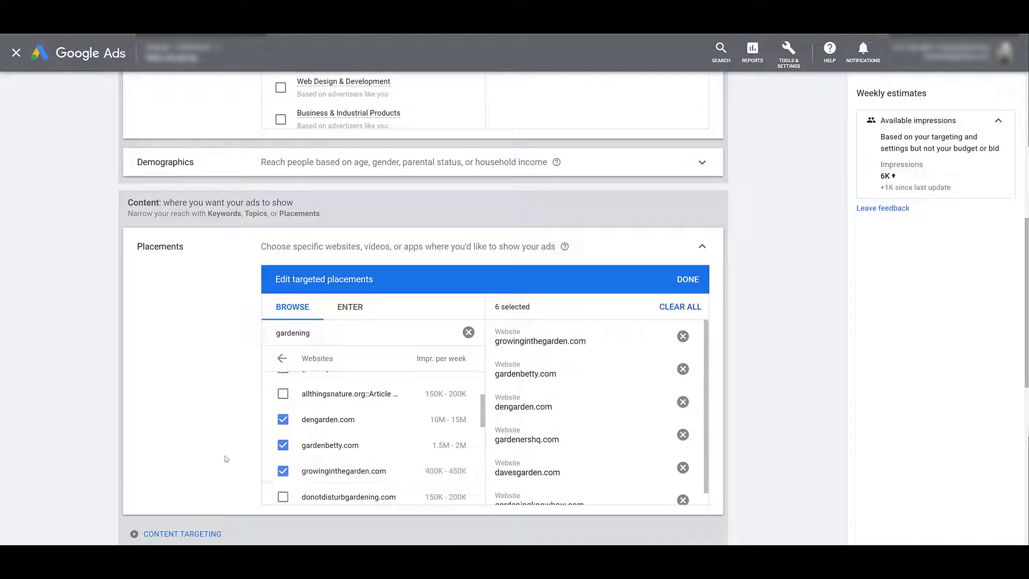
- Broaden the YouTube channel search to 'garden' and target Garden Answer, The Weedy Garden and Garden Fundamentals
{"action": "left_click", "coordinate": [282, 359]}
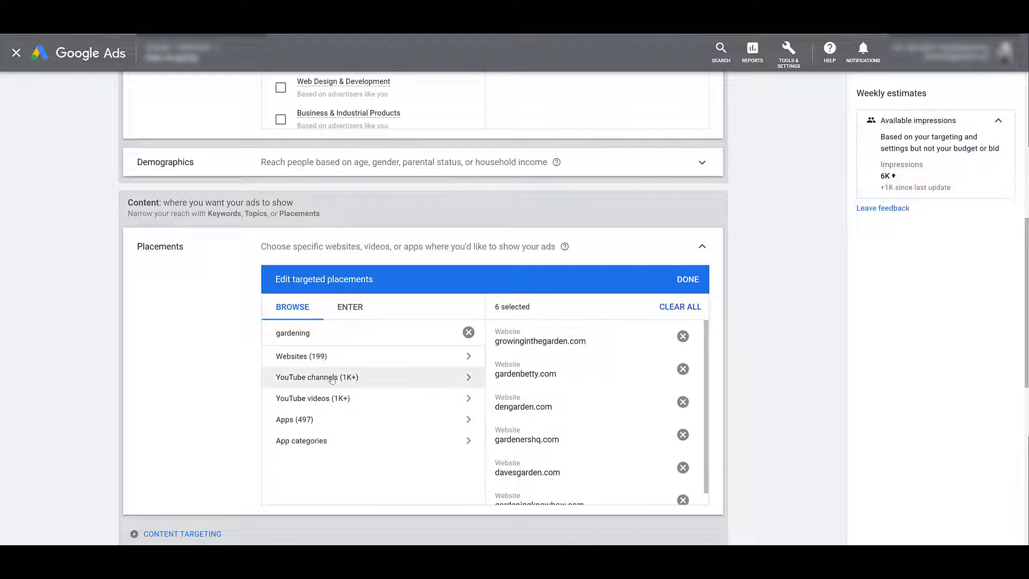
{"action": "left_click", "coordinate": [332, 378]}
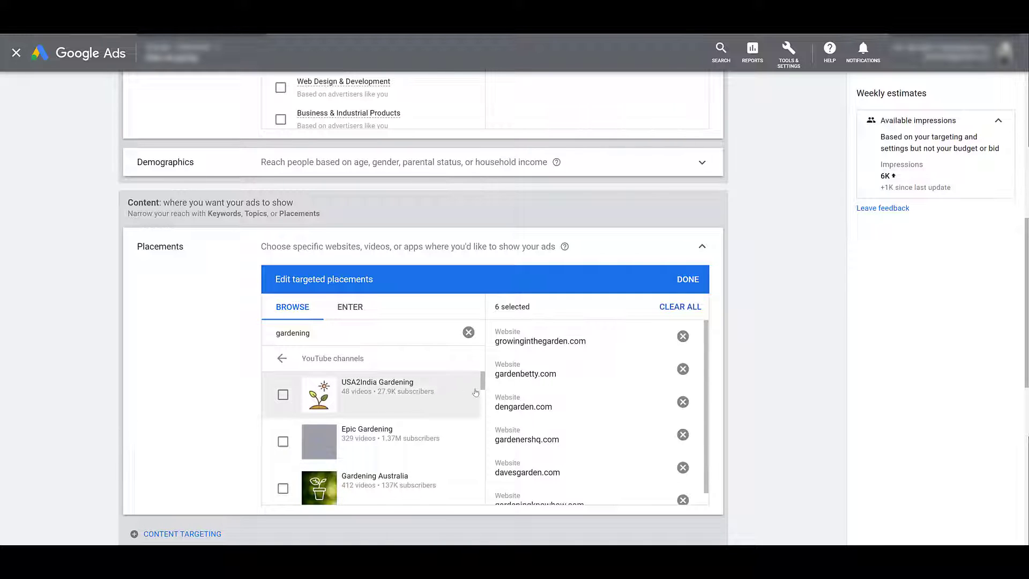
{"action": "left_click_drag", "start_coordinate": [485, 388], "coordinate": [488, 466]}
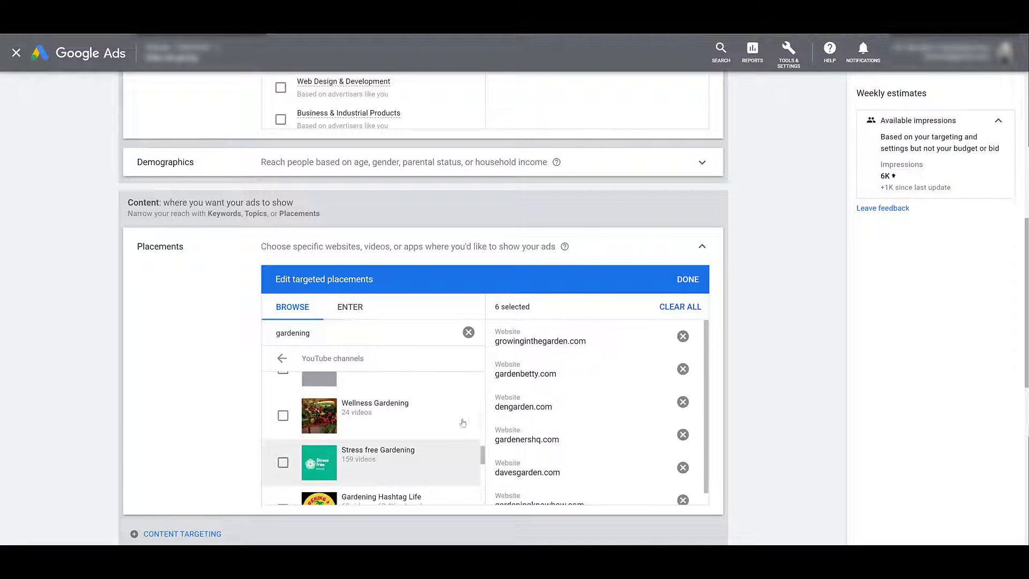
{"action": "left_click", "coordinate": [371, 339]}
{"action": "key", "text": "BackSpace"}
{"action": "key", "text": "BackSpace"}
{"action": "key", "text": "BackSpace"}
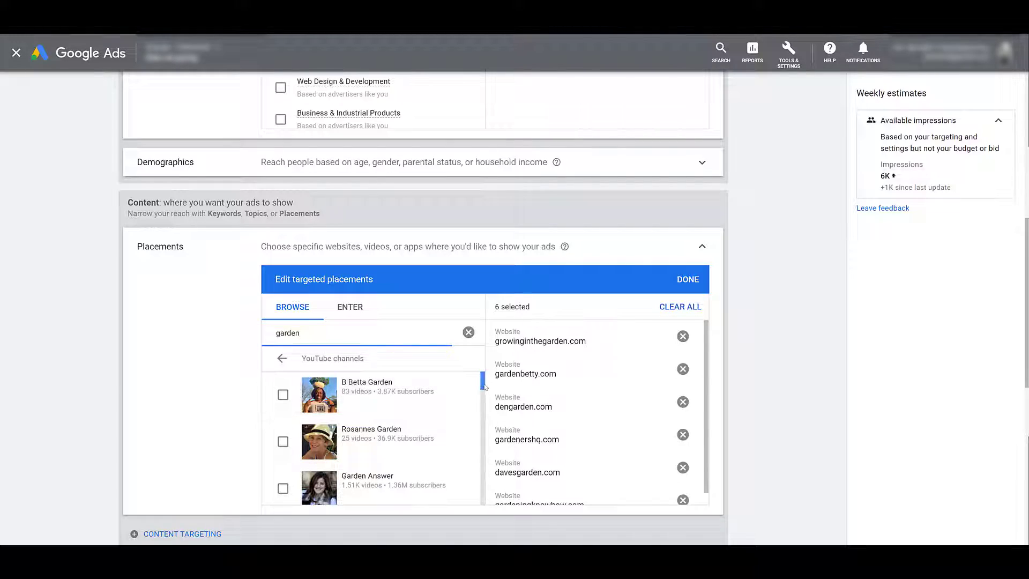
{"action": "scroll", "coordinate": [484, 386], "scroll_direction": "down", "scroll_amount": 3}
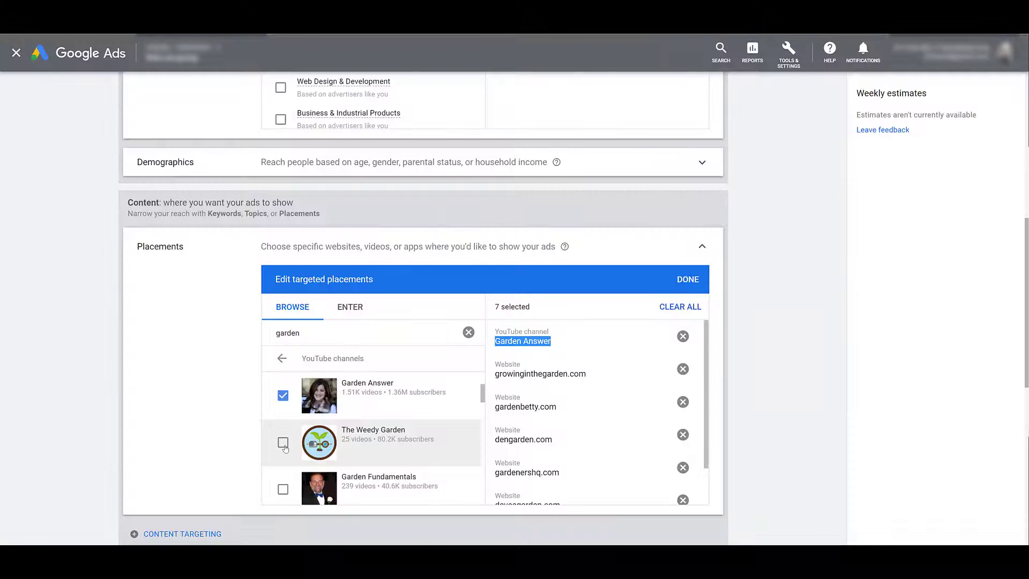
{"action": "left_click", "coordinate": [283, 442]}
{"action": "scroll", "coordinate": [283, 443], "scroll_direction": "down", "scroll_amount": 1}
{"action": "left_click", "coordinate": [283, 442]}
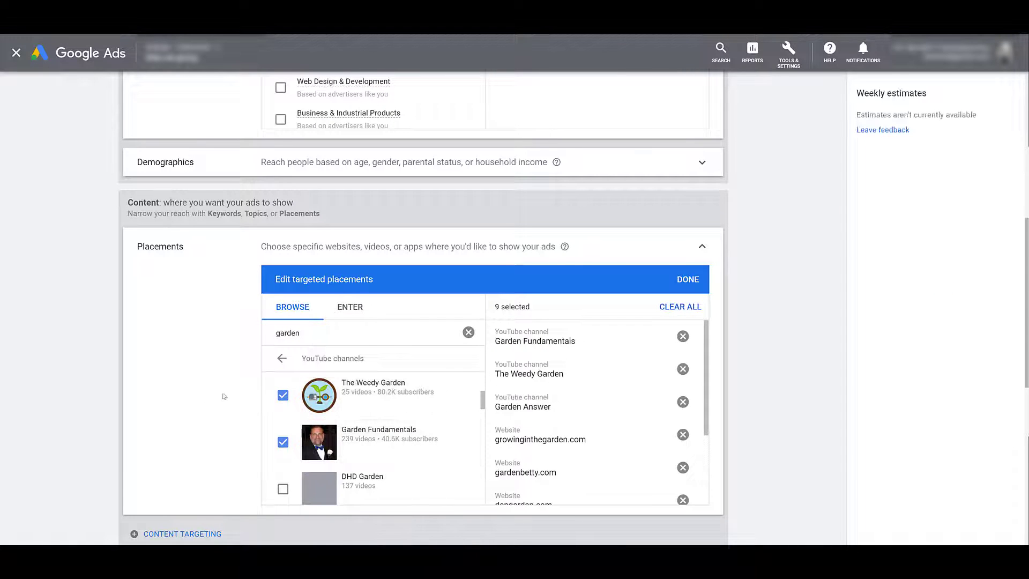
{"action": "left_click", "coordinate": [282, 359]}
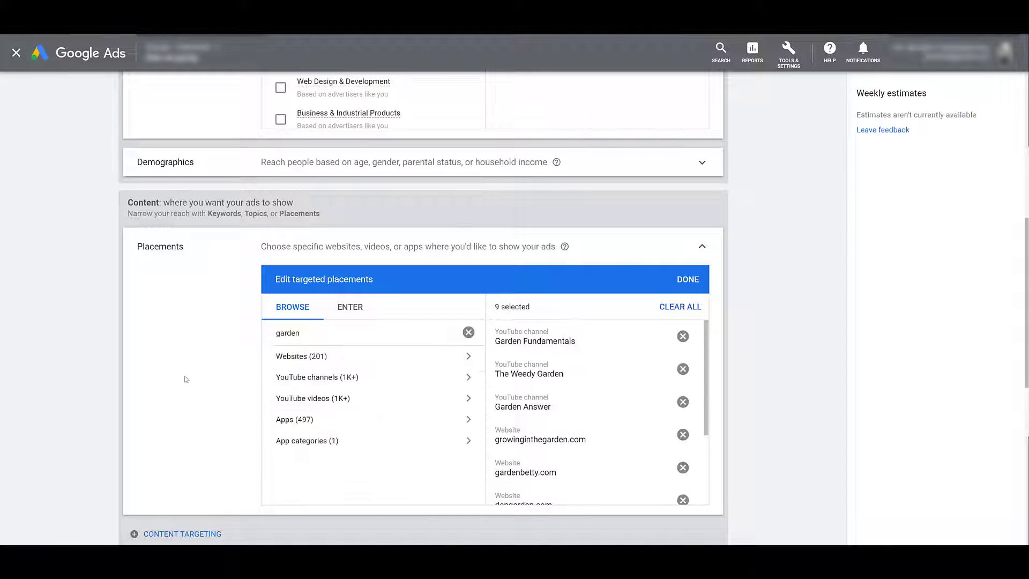
- Remove the Garden Answer channel and target its 'Saving Seeds From the Garden' video instead
{"action": "left_click", "coordinate": [374, 402]}
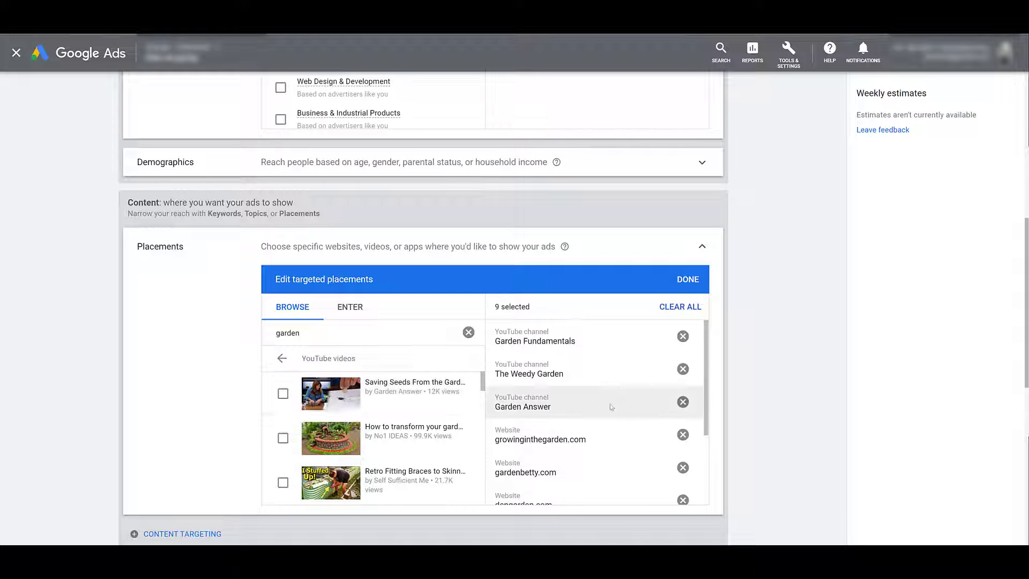
{"action": "left_click", "coordinate": [683, 402]}
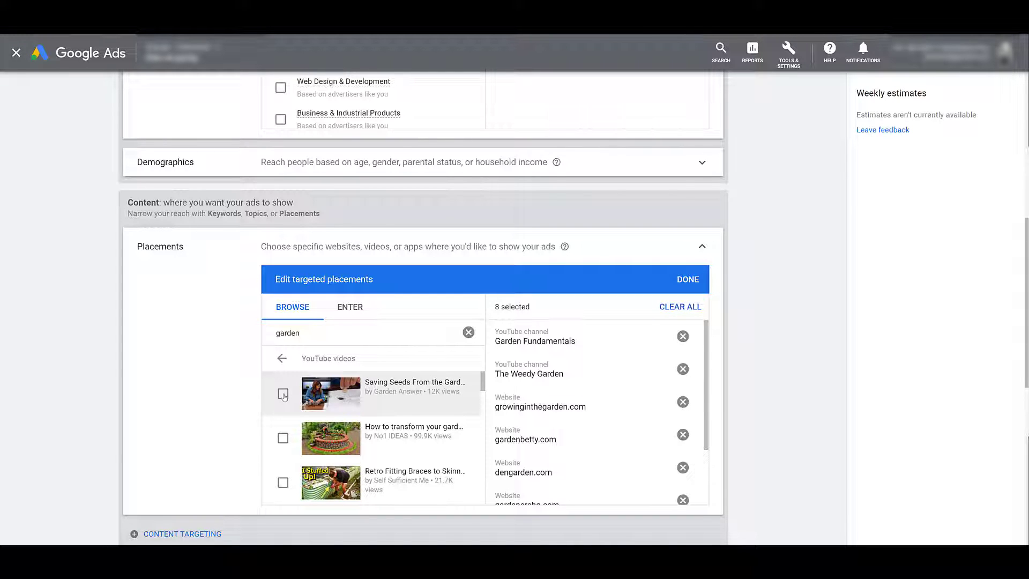
{"action": "left_click", "coordinate": [283, 395]}
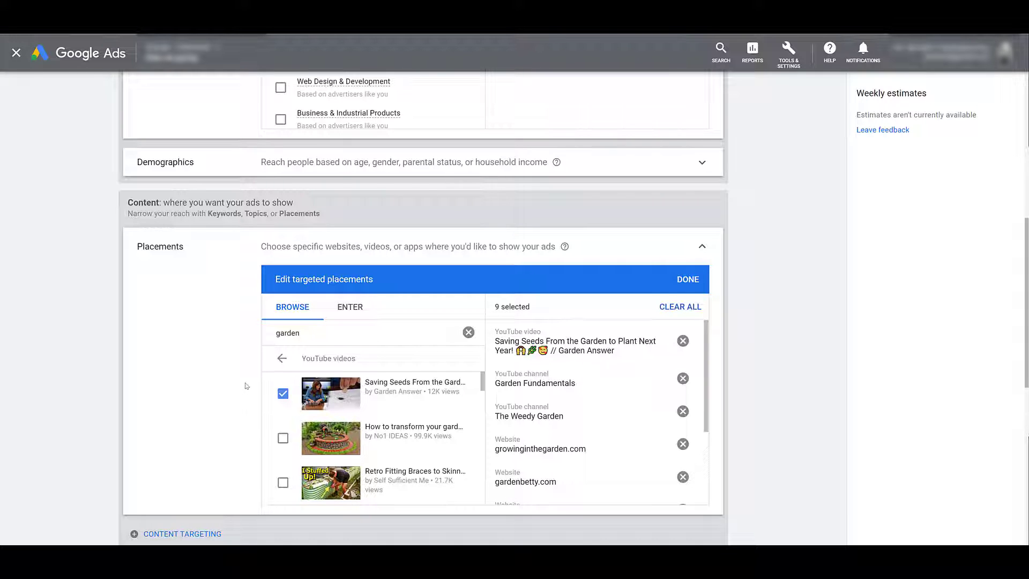
{"action": "left_click", "coordinate": [281, 358]}
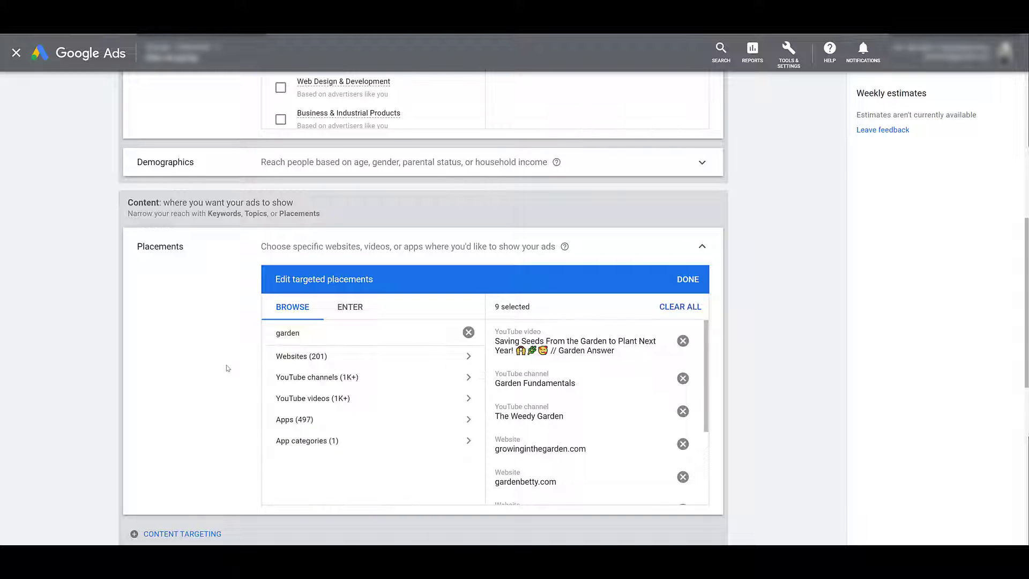
{"action": "left_click", "coordinate": [336, 423]}
{"action": "scroll", "coordinate": [427, 444], "scroll_direction": "down", "scroll_amount": 5}
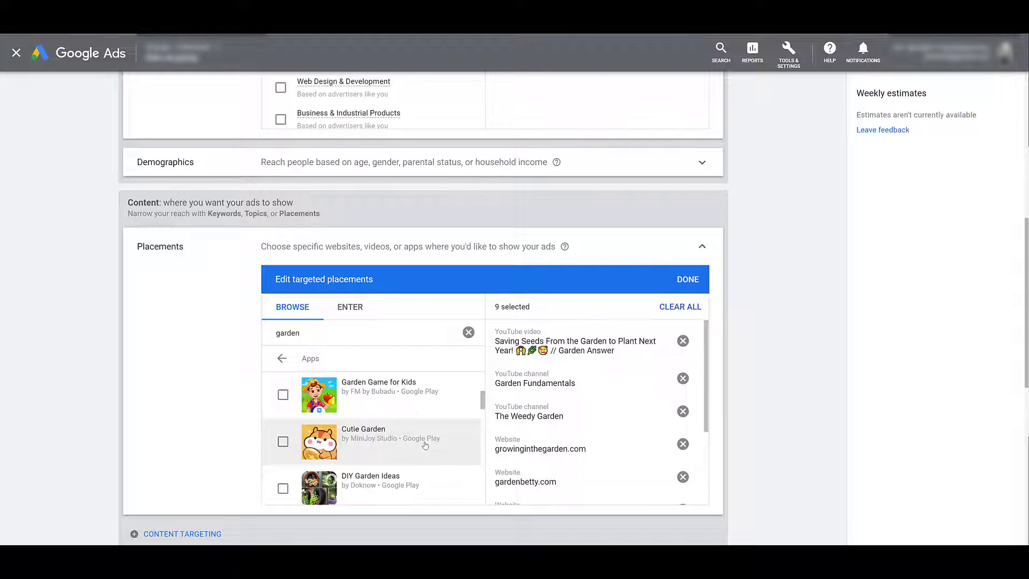
{"action": "left_click", "coordinate": [282, 358]}
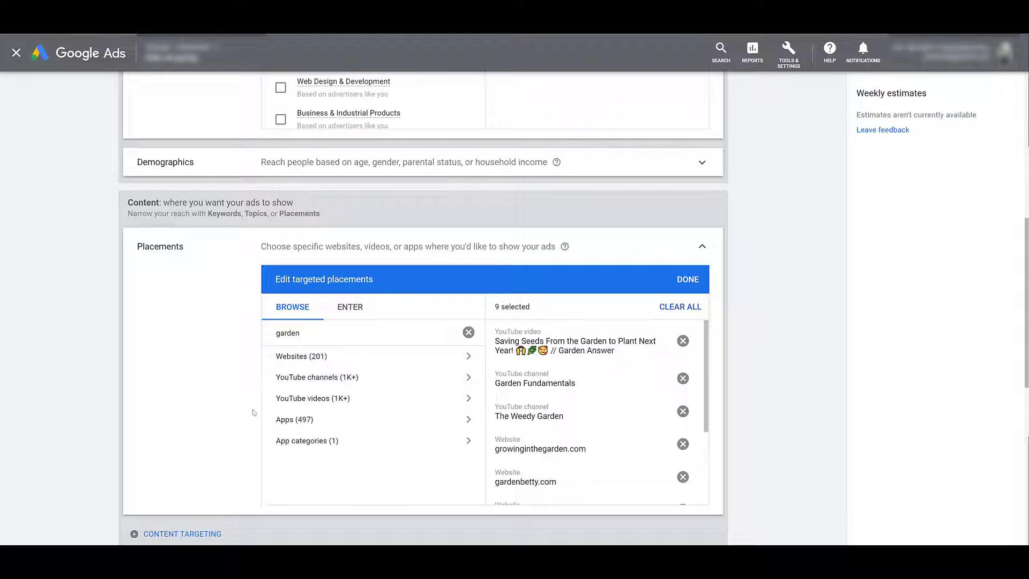
{"action": "left_click", "coordinate": [300, 441]}
{"action": "left_click", "coordinate": [282, 411]}
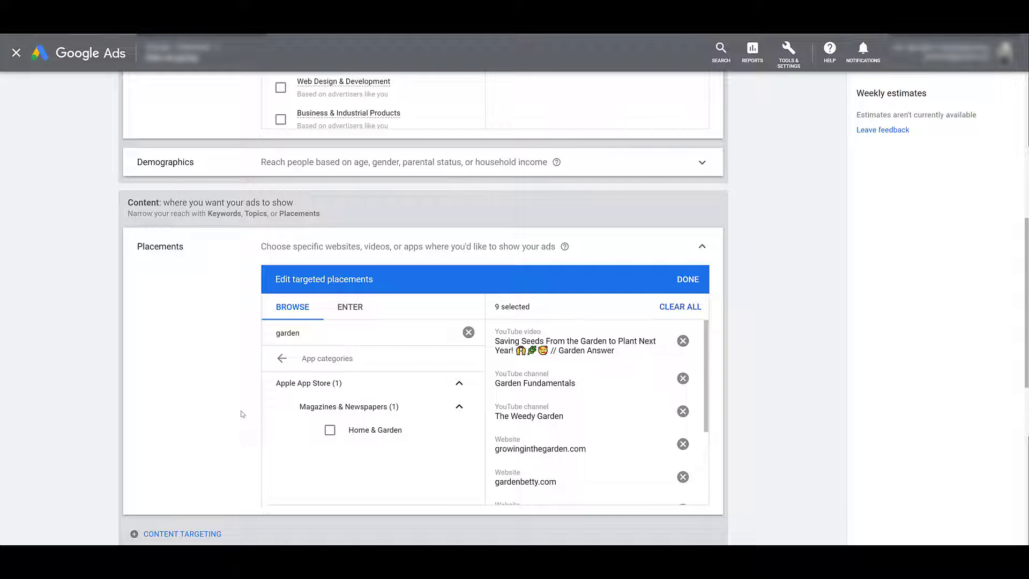
- Search placements by the pasted video ID and target the 'Harvesting & Saving Seeds!' video
{"action": "left_click", "coordinate": [282, 358]}
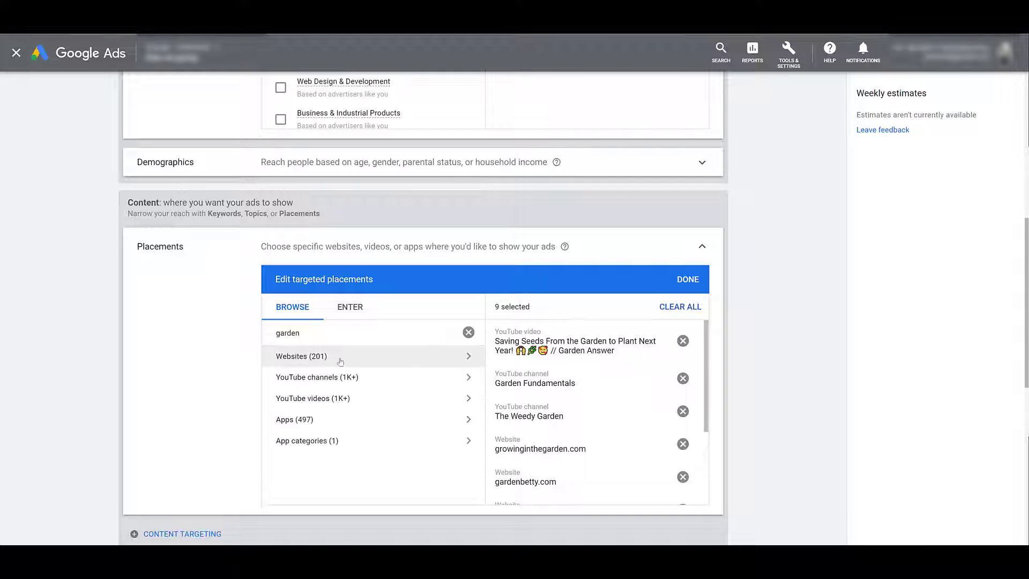
{"action": "left_click", "coordinate": [468, 333]}
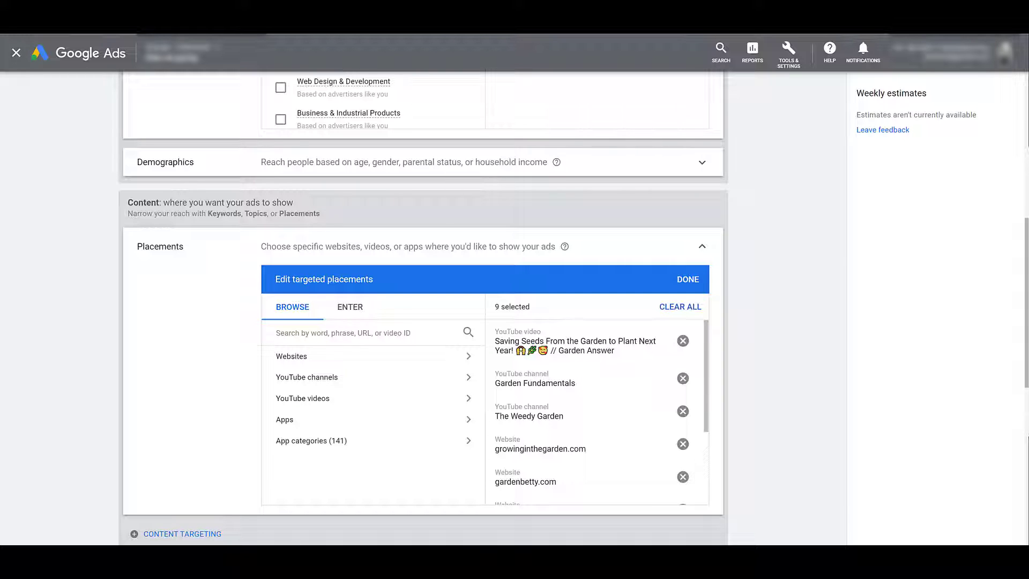
{"action": "left_click", "coordinate": [278, 334]}
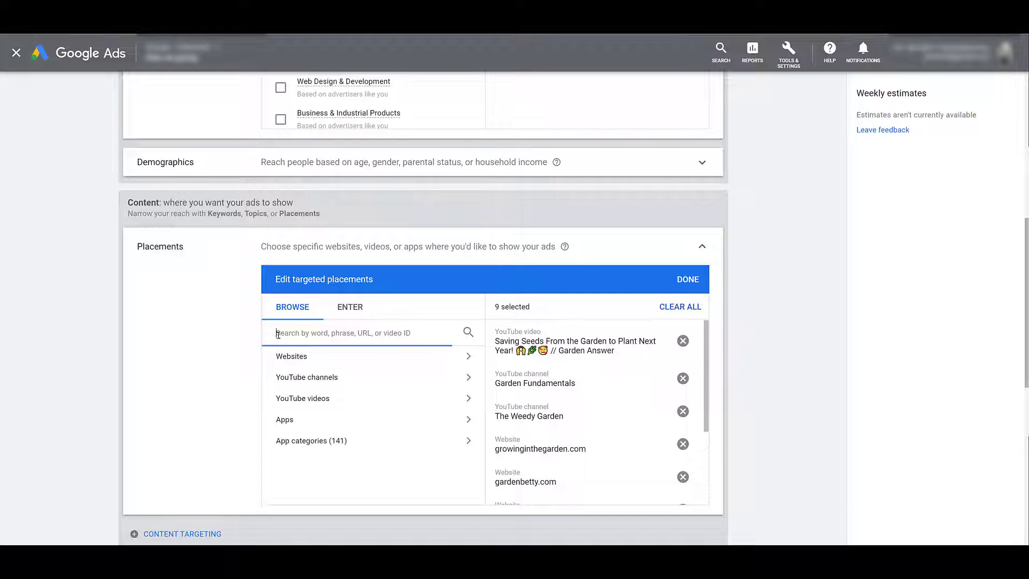
{"action": "type", "text": "QqloGe-m2OM"}
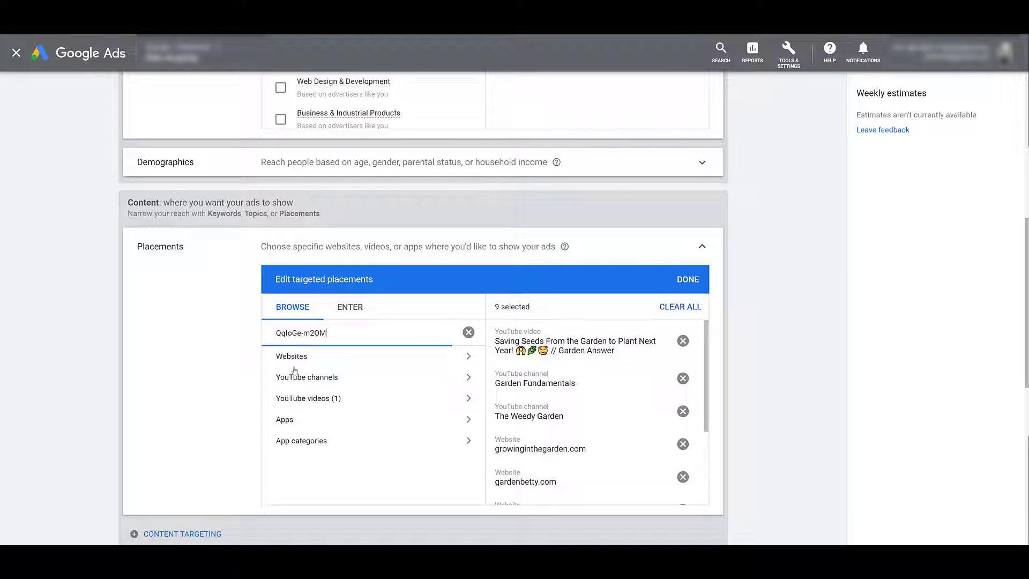
{"action": "left_click", "coordinate": [357, 402]}
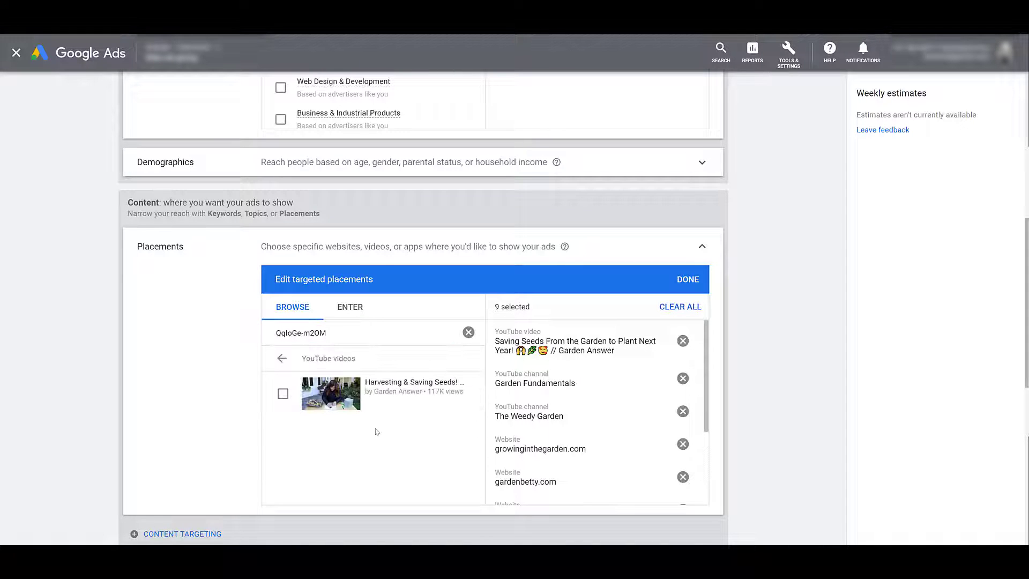
{"action": "left_click", "coordinate": [405, 412]}
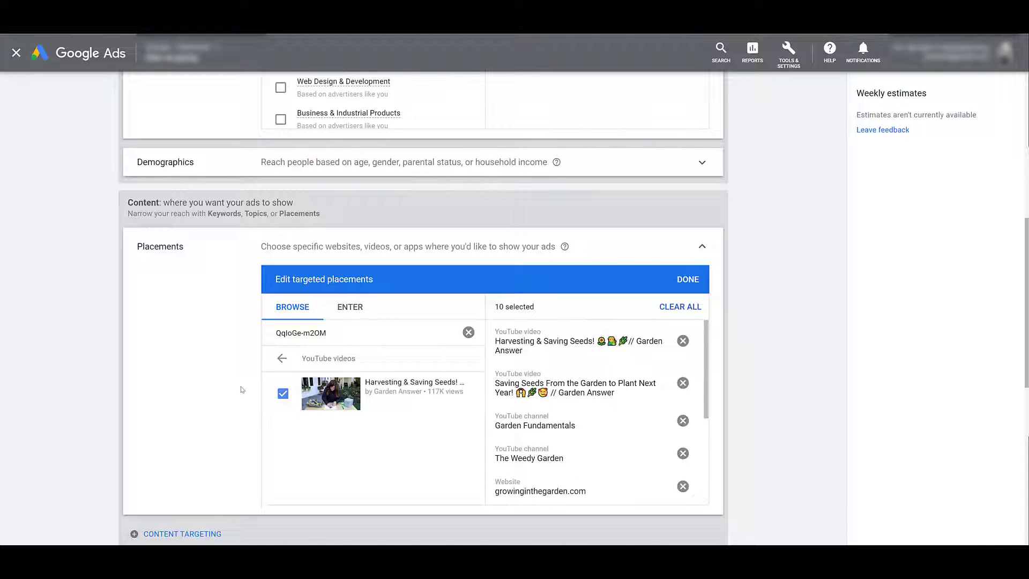
{"action": "scroll", "coordinate": [241, 389], "scroll_direction": "down", "scroll_amount": 8}
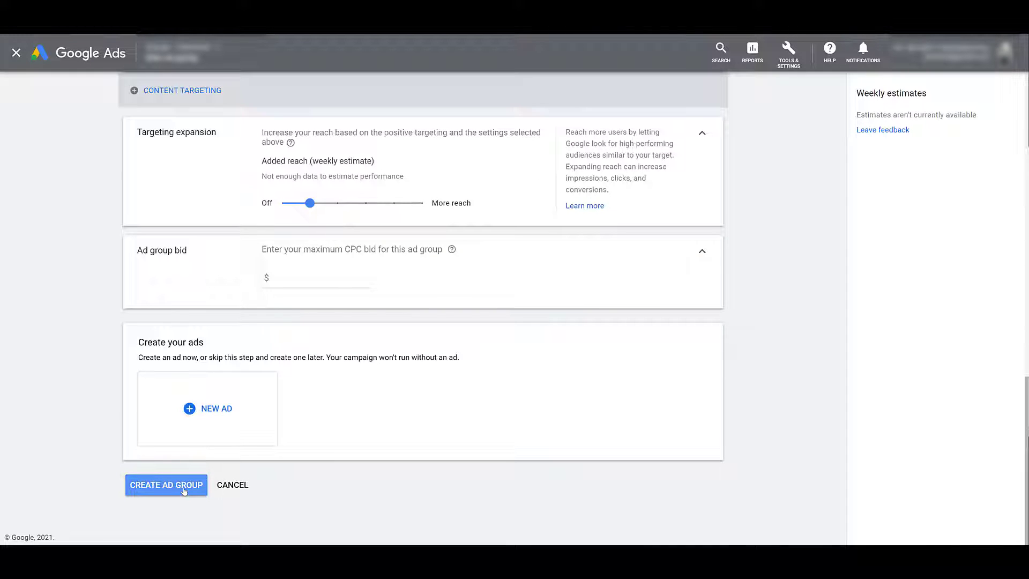
- Create the ad group with its 10 gardening placements
{"action": "left_click", "coordinate": [166, 485]}
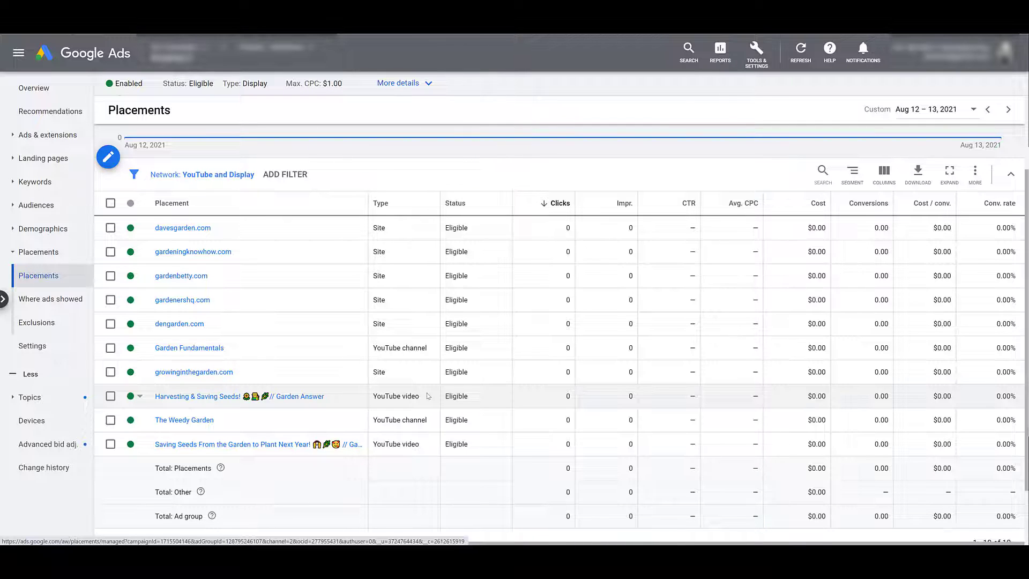
{"action": "left_click", "coordinate": [110, 158]}
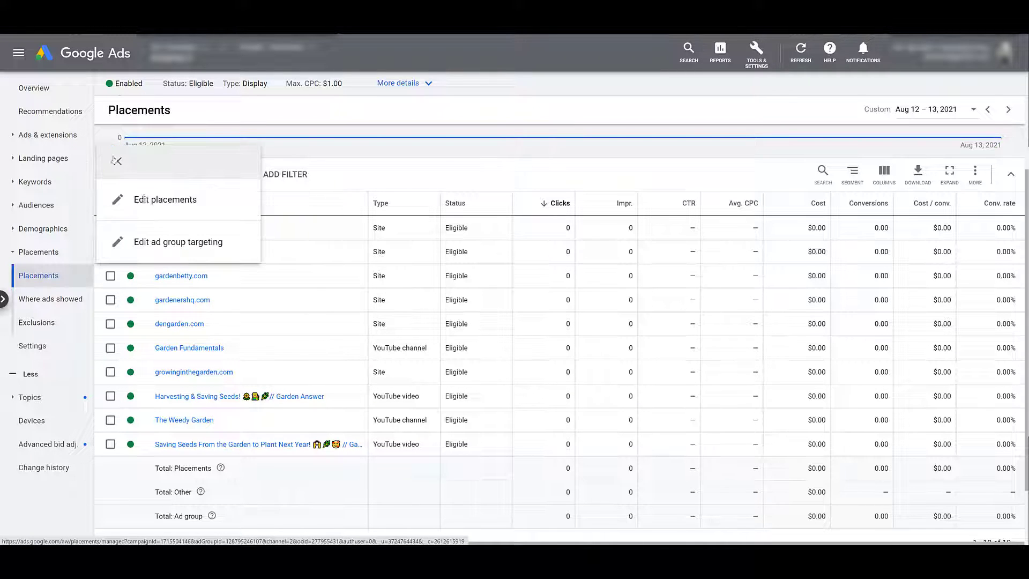
{"action": "left_click", "coordinate": [145, 204]}
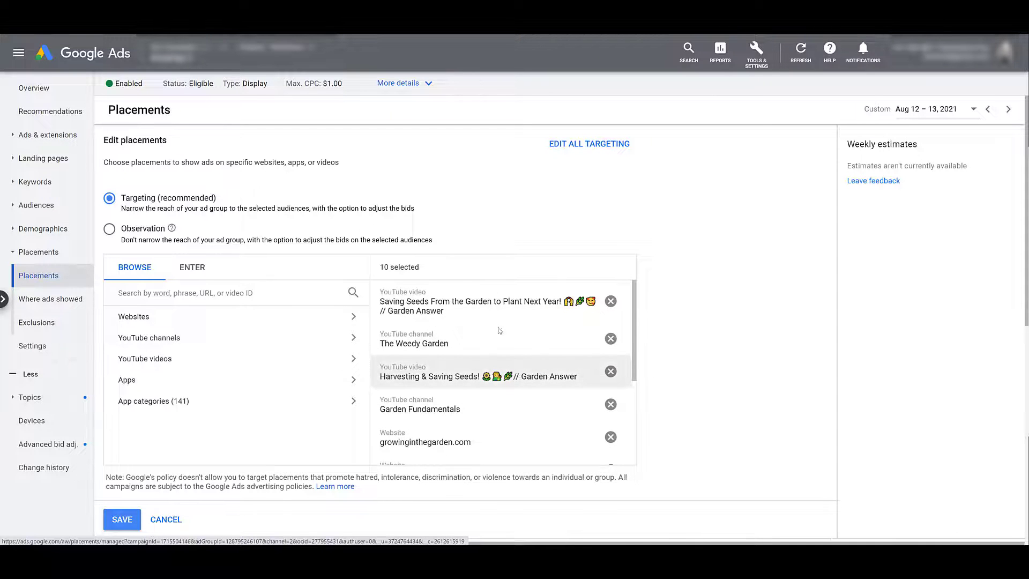
{"action": "left_click", "coordinate": [121, 519]}
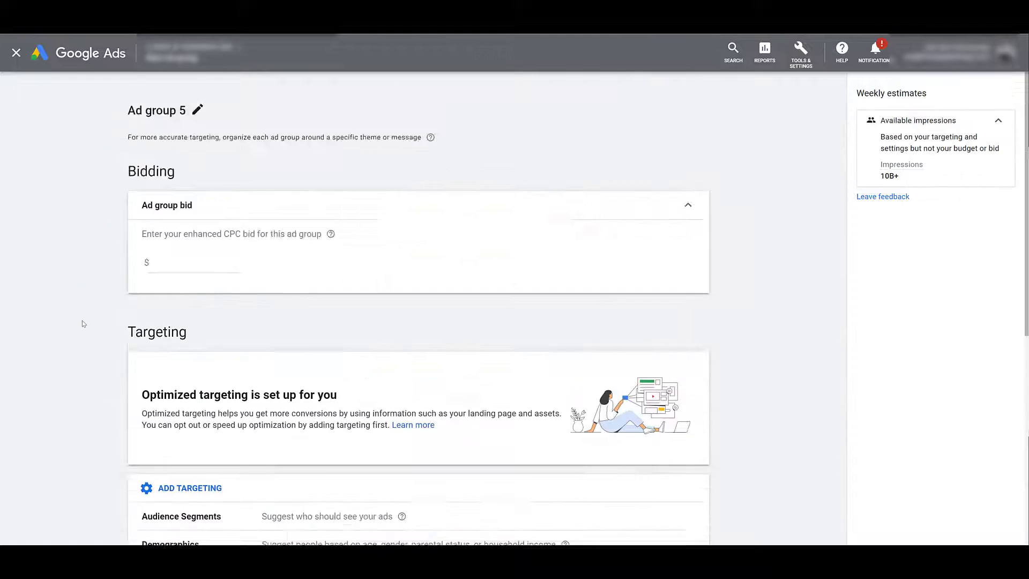
- Search placements for startingyourbusiness.com and target it from the Websites results
{"action": "scroll", "coordinate": [83, 323], "scroll_direction": "down", "scroll_amount": 4}
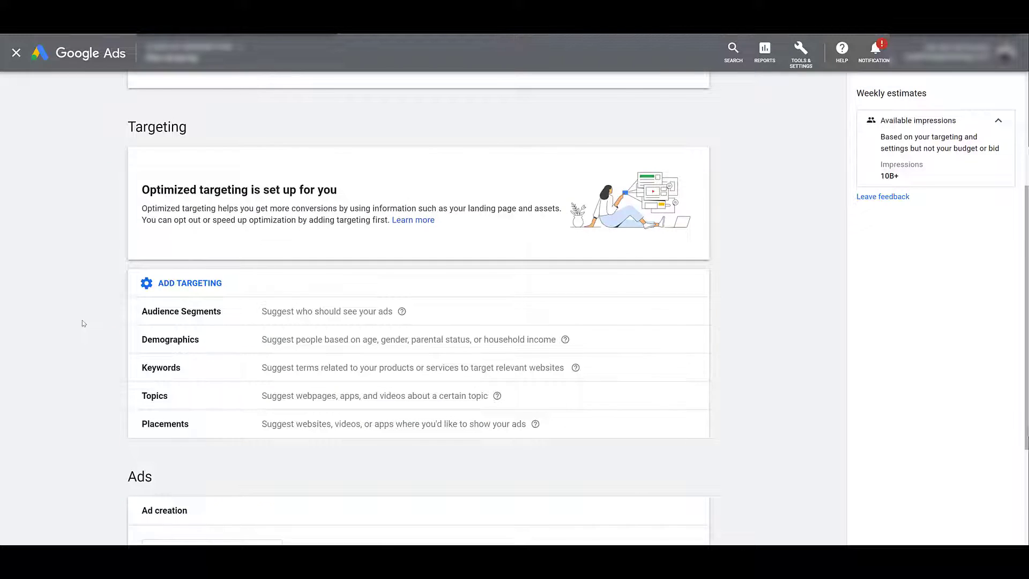
{"action": "scroll", "coordinate": [84, 324], "scroll_direction": "down", "scroll_amount": 2}
{"action": "left_click", "coordinate": [310, 319]}
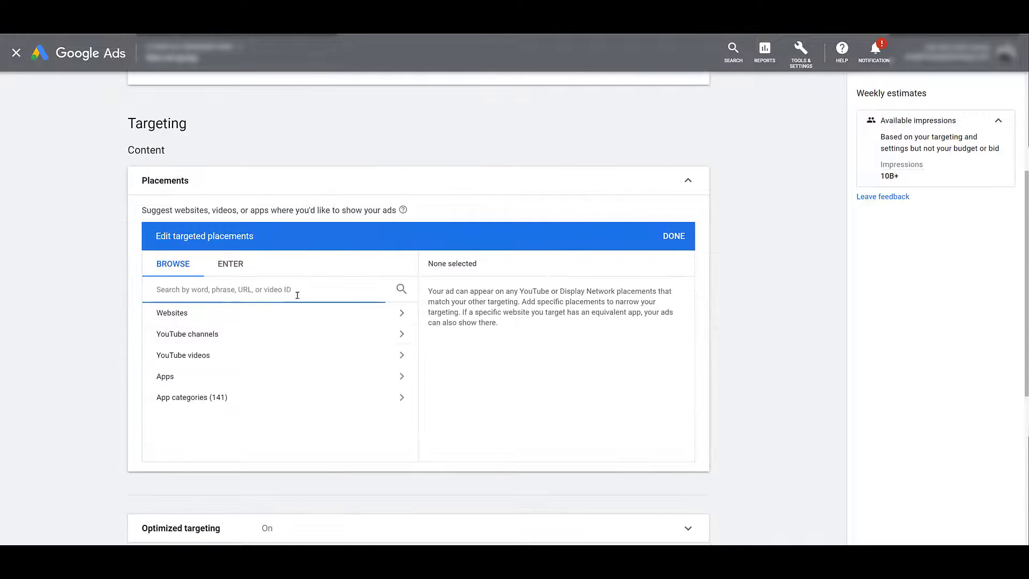
{"action": "type", "text": "startingyourbusiness.com"}
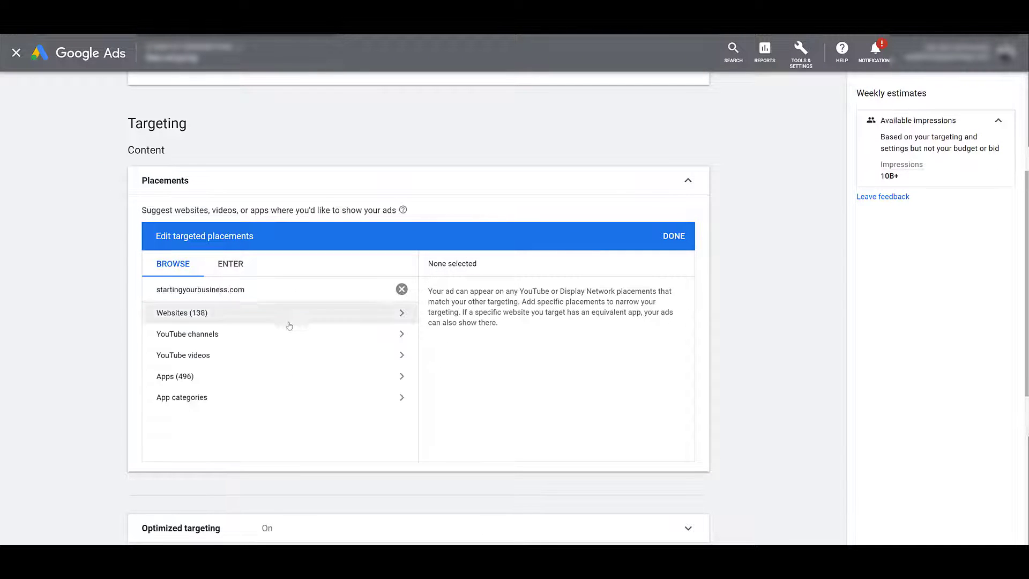
{"action": "left_click", "coordinate": [289, 321]}
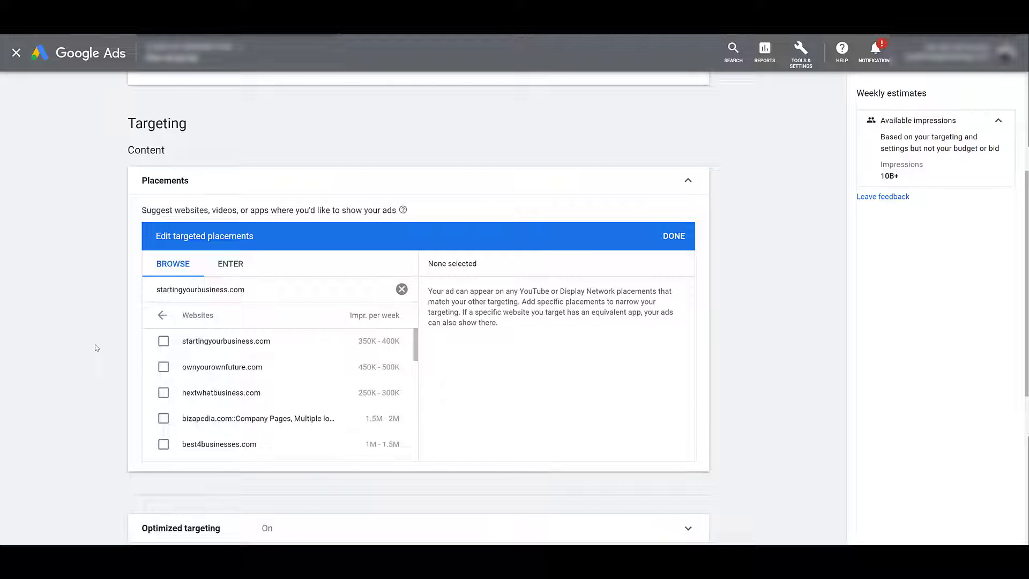
{"action": "left_click", "coordinate": [164, 341]}
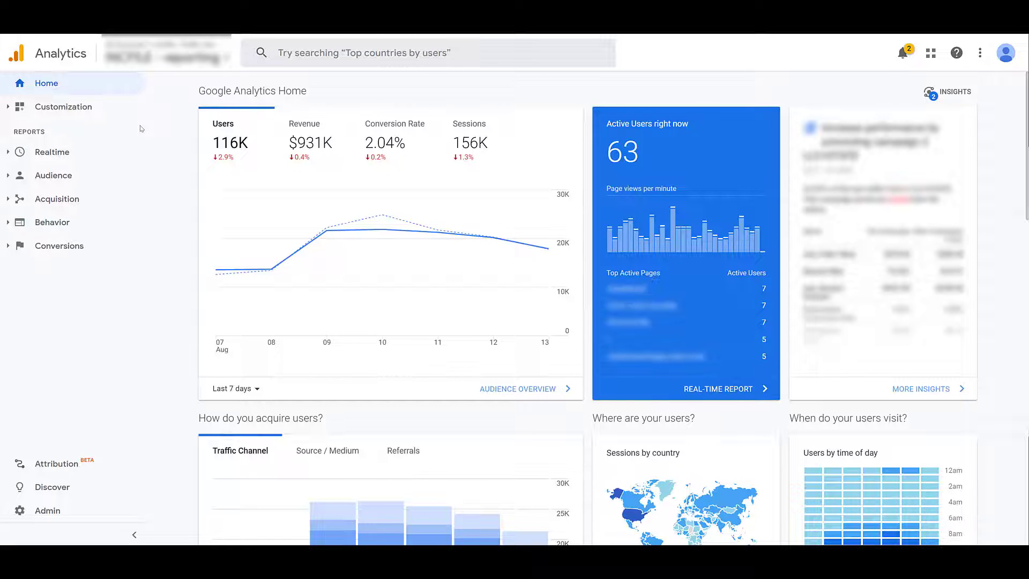
- Open the Acquisition > All Traffic > Referrals report in Google Analytics
{"action": "left_click", "coordinate": [58, 200]}
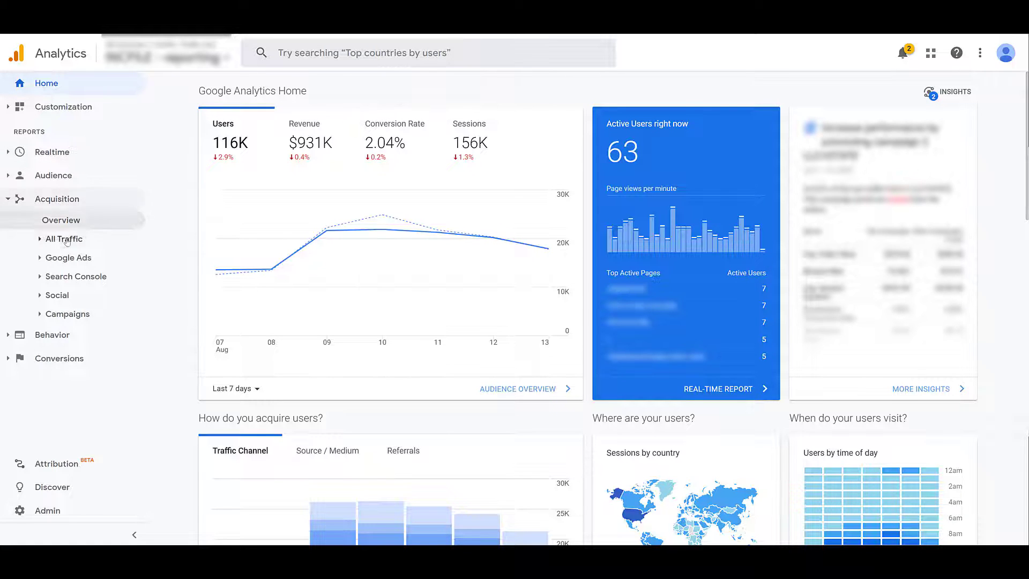
{"action": "left_click", "coordinate": [63, 239]}
{"action": "left_click", "coordinate": [70, 313]}
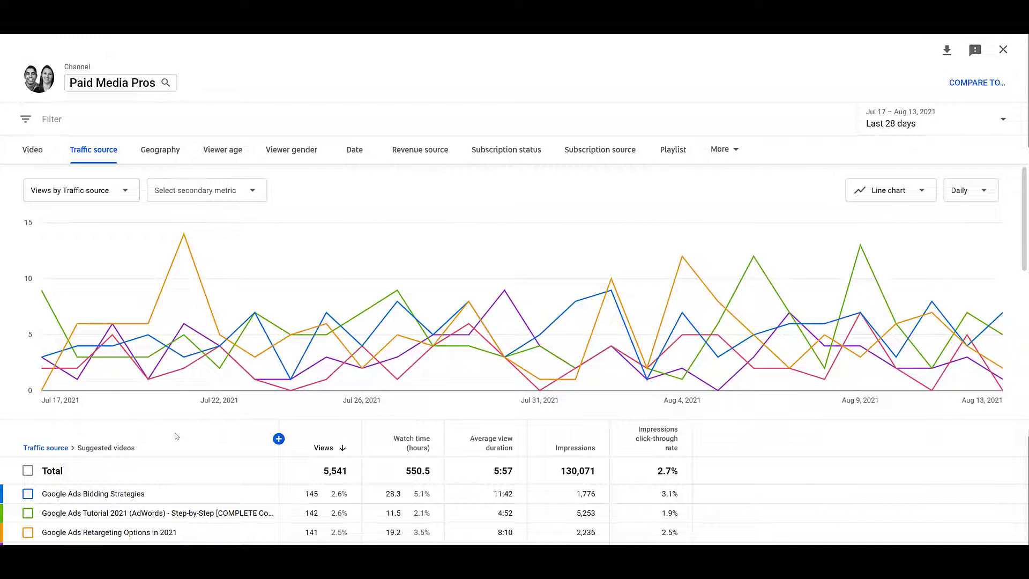
{"action": "scroll", "coordinate": [177, 437], "scroll_direction": "down", "scroll_amount": 4}
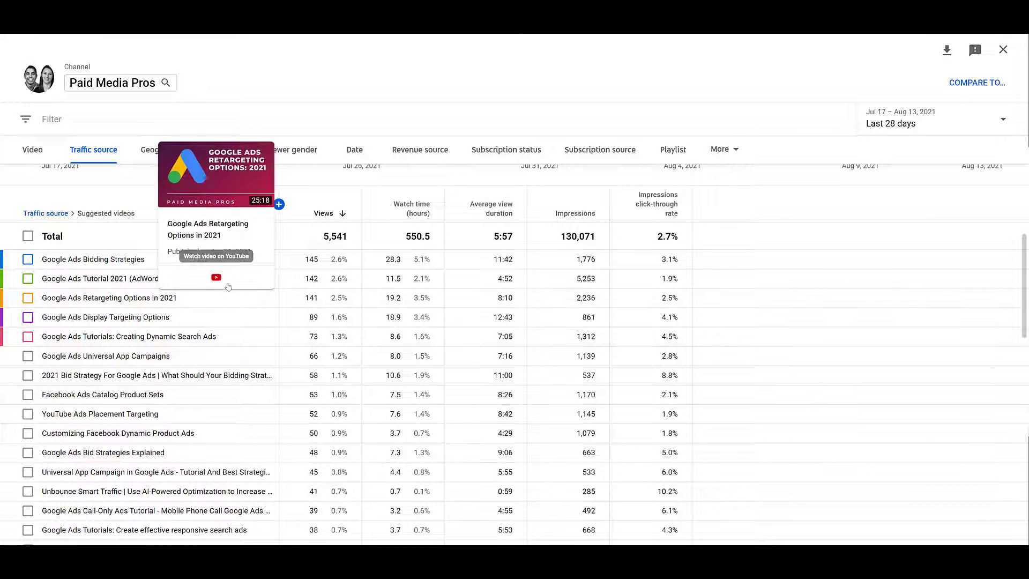
{"action": "mouse_move", "coordinate": [237, 280]}
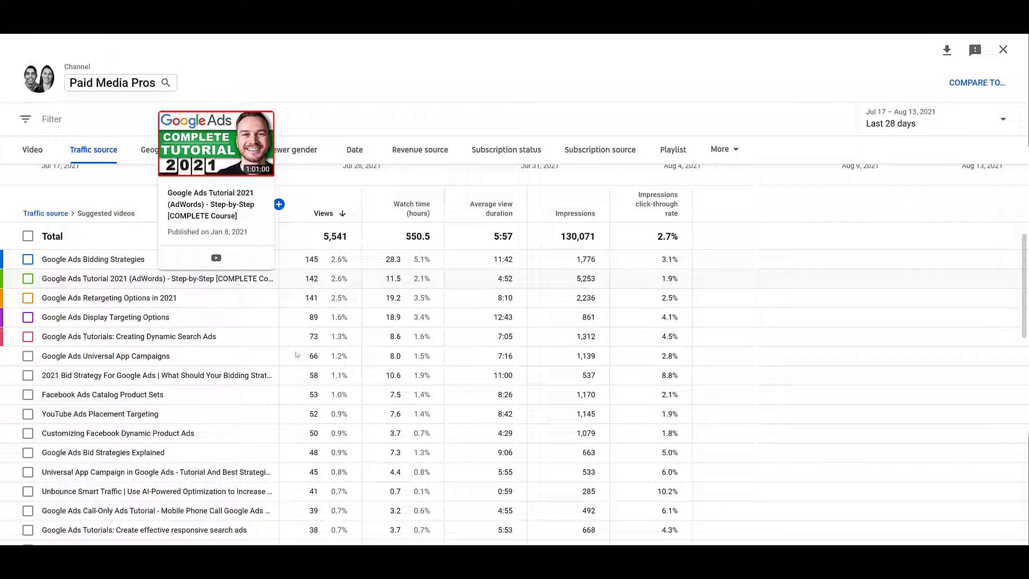
{"action": "mouse_move", "coordinate": [250, 377]}
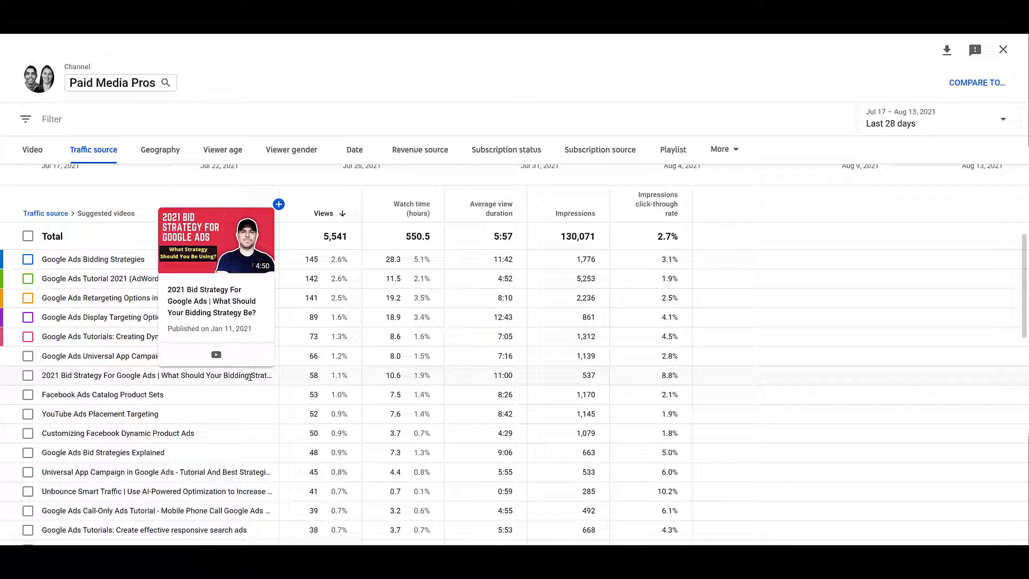